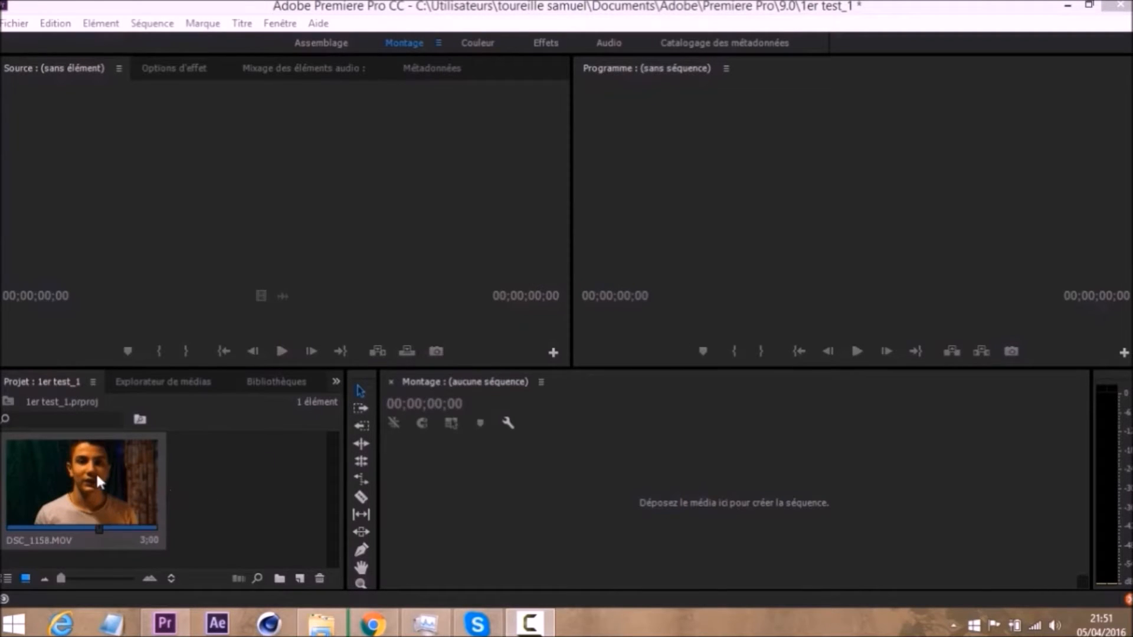
- Create a new sequence named Séquence 01 using the HDV 1080i25 (50i) preset
left_click(131, 488)
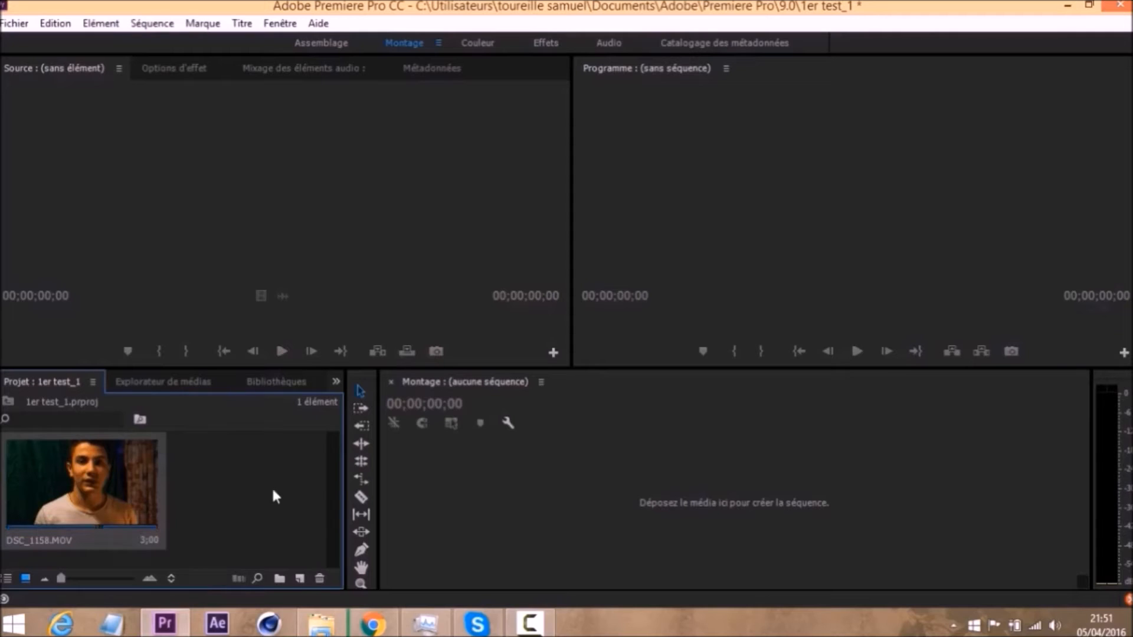
left_click(301, 577)
left_click(559, 413)
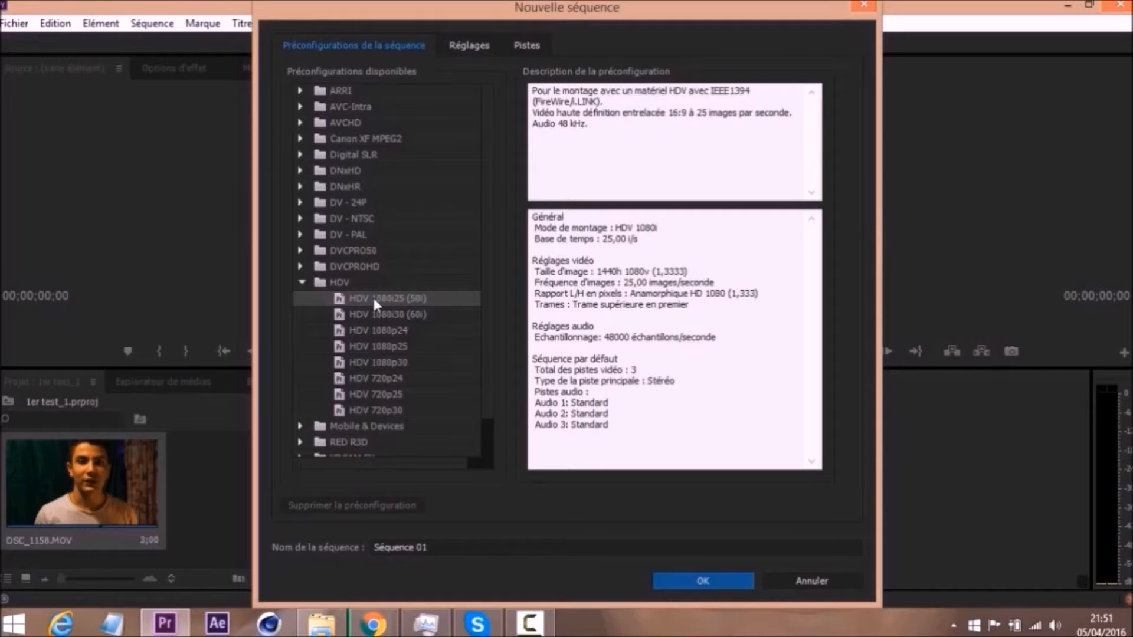
left_click(690, 579)
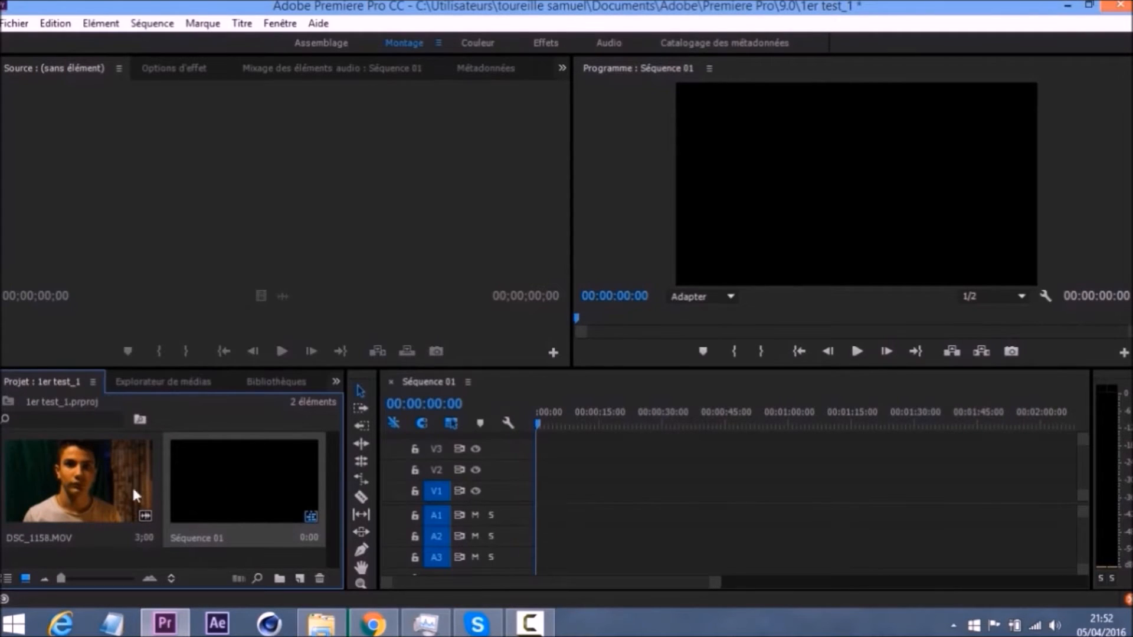
- Place DSC_1158.MOV at the start of track V1 and change the sequence settings to match the clip
left_click(90, 485)
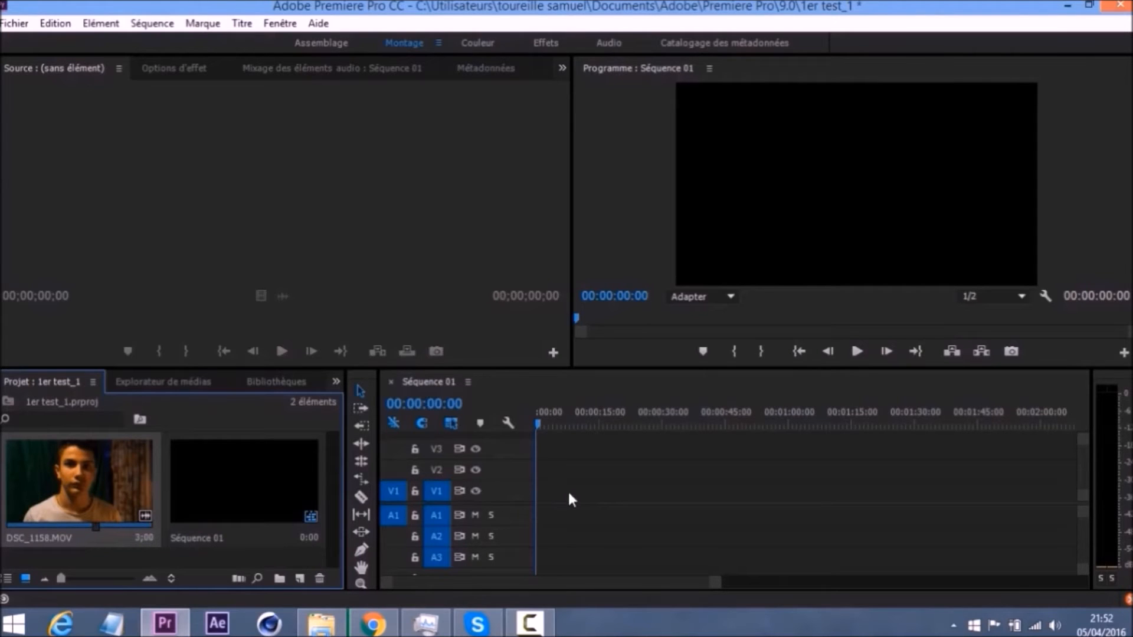
left_click_drag(605, 490, 540, 492)
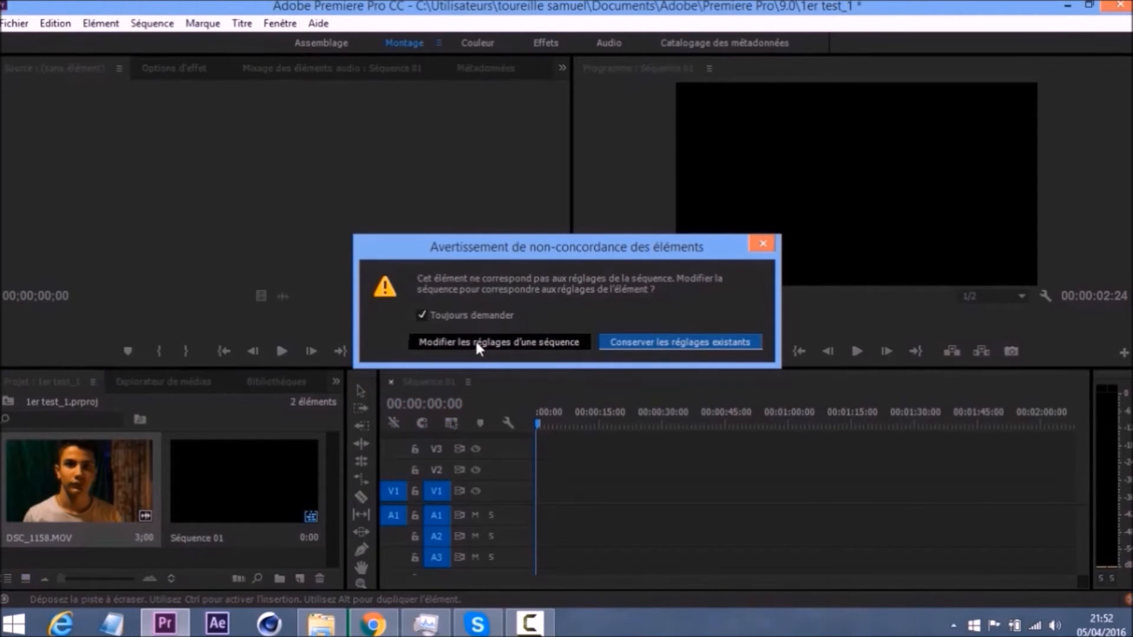
left_click(477, 344)
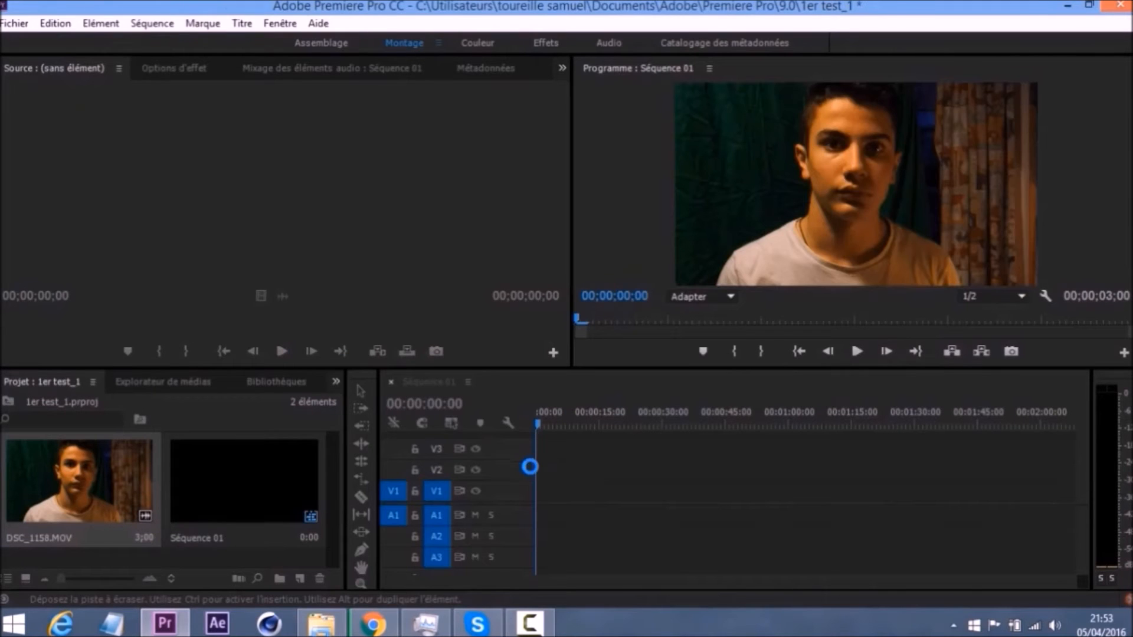
- Set the speed of the DSC_1158.MOV clip in the timeline to 50%
left_click(361, 583)
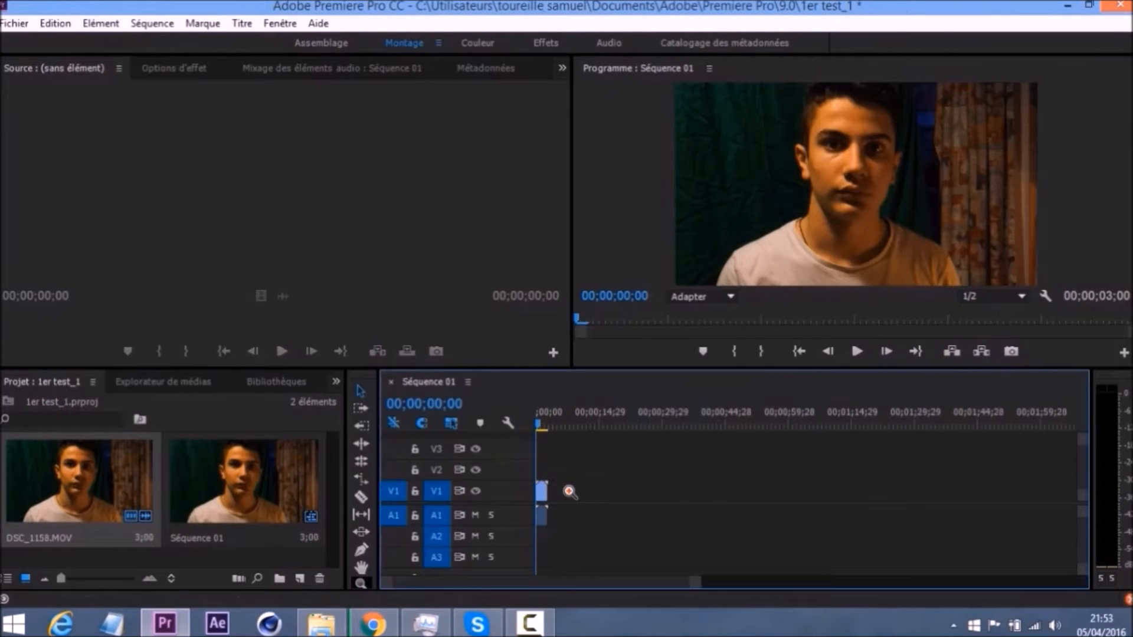
left_click(569, 492)
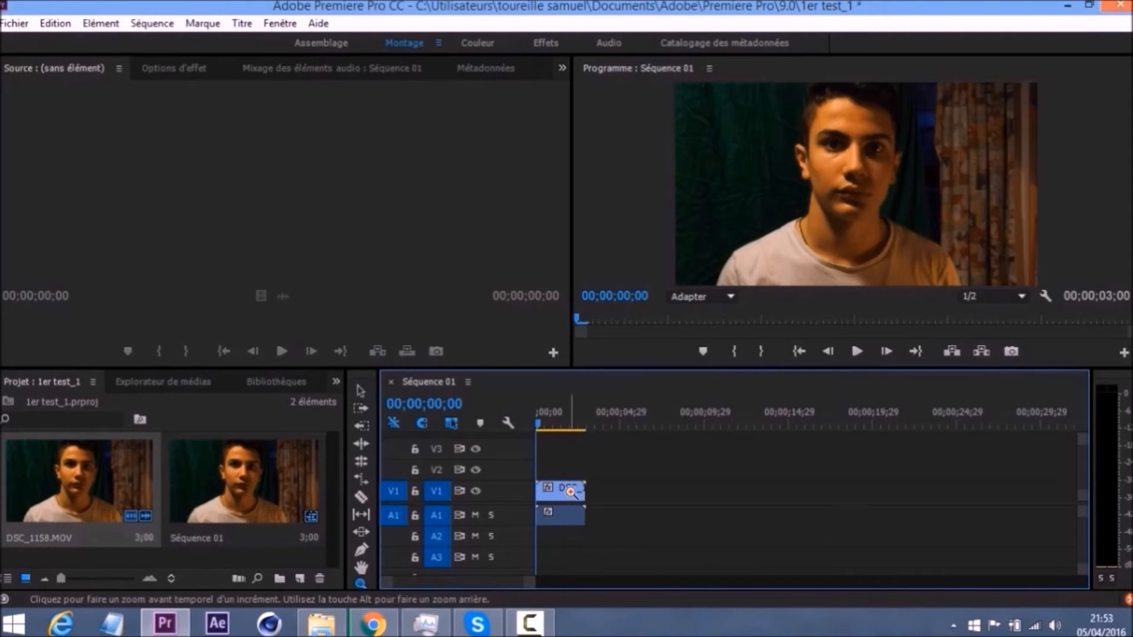
left_click(570, 492)
left_click(361, 391)
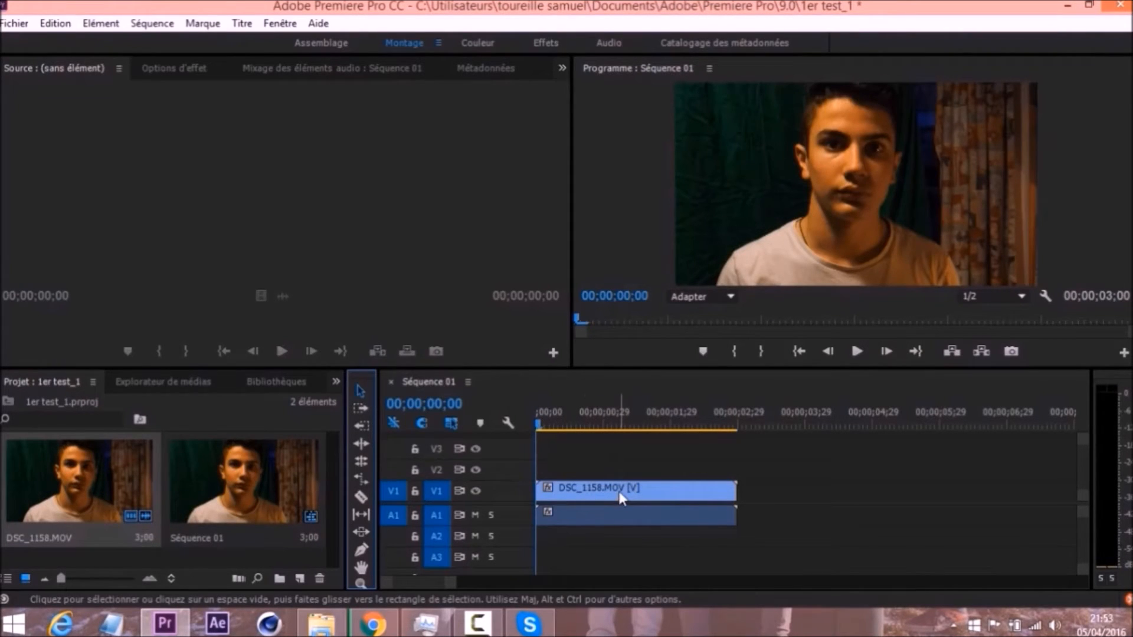
left_click(660, 497)
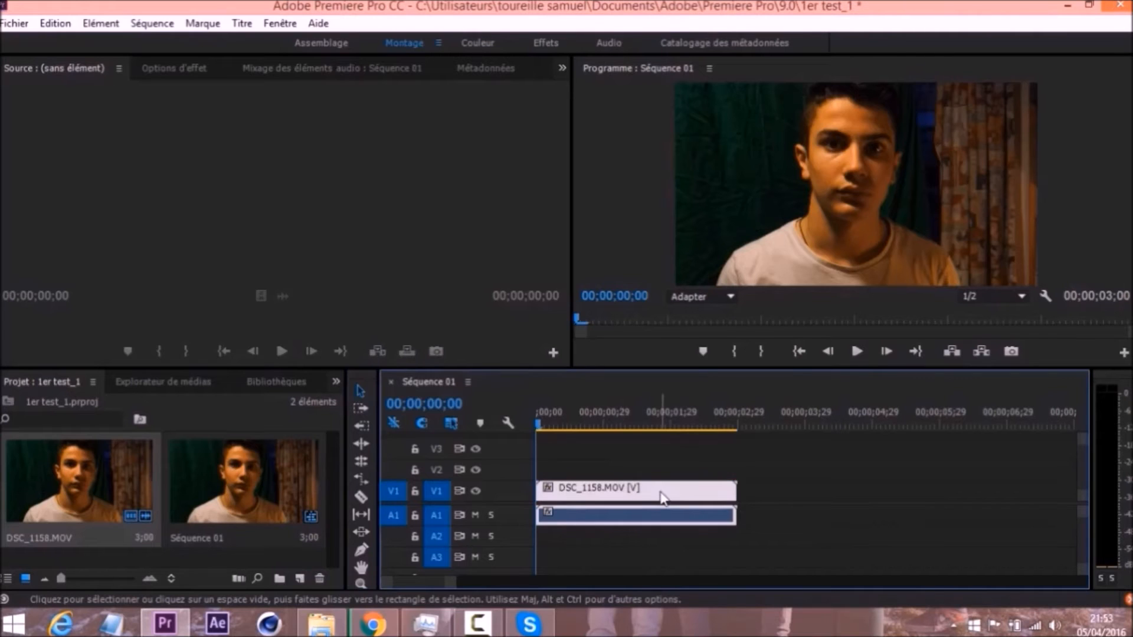
right_click(662, 498)
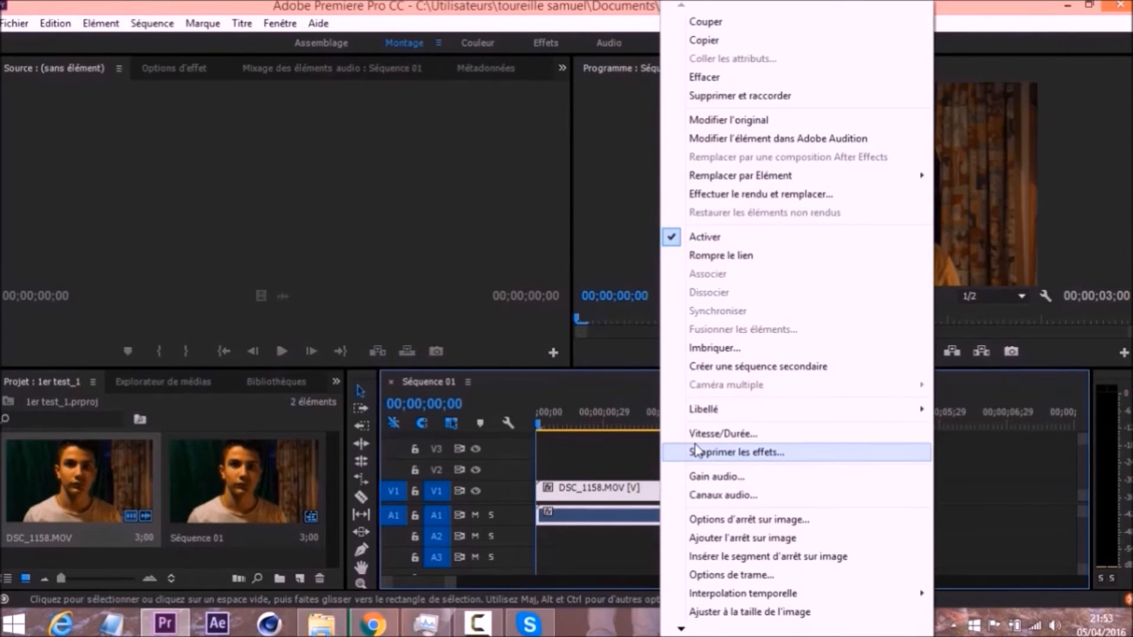
left_click(721, 435)
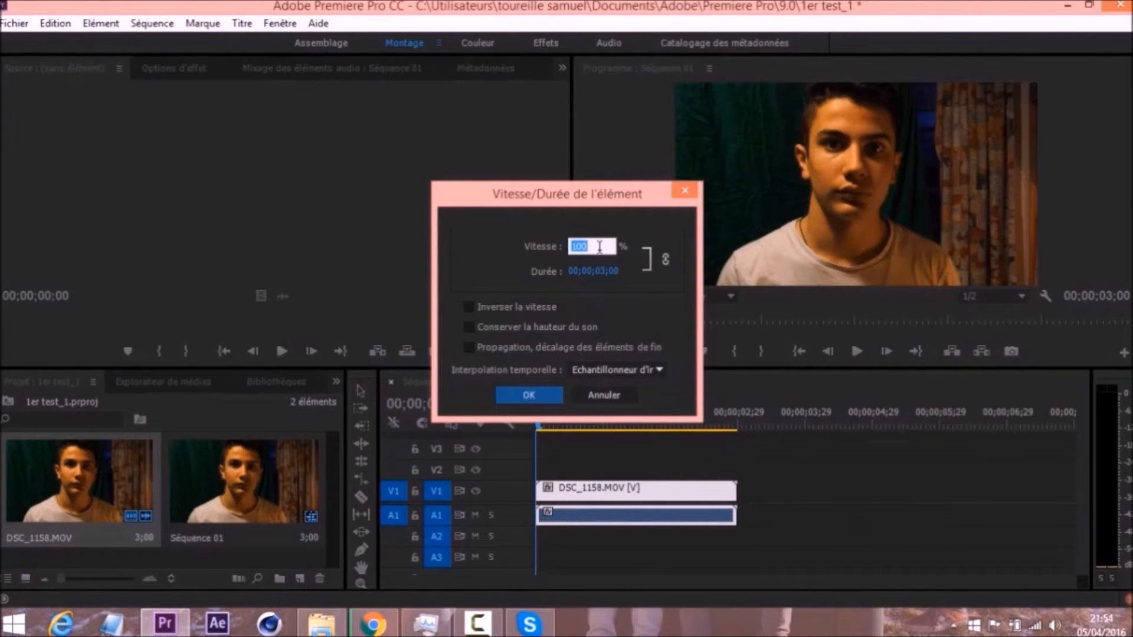
type("50")
left_click(531, 395)
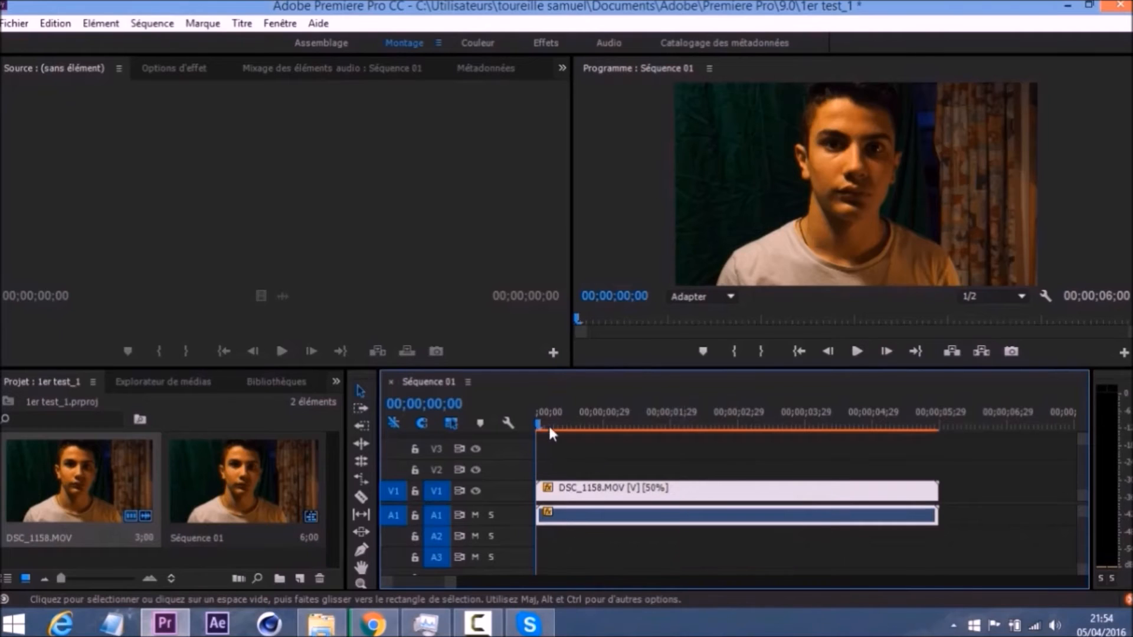
- Set the slowed DSC_1158.MOV clip's time interpolation to Flux optique
right_click(721, 493)
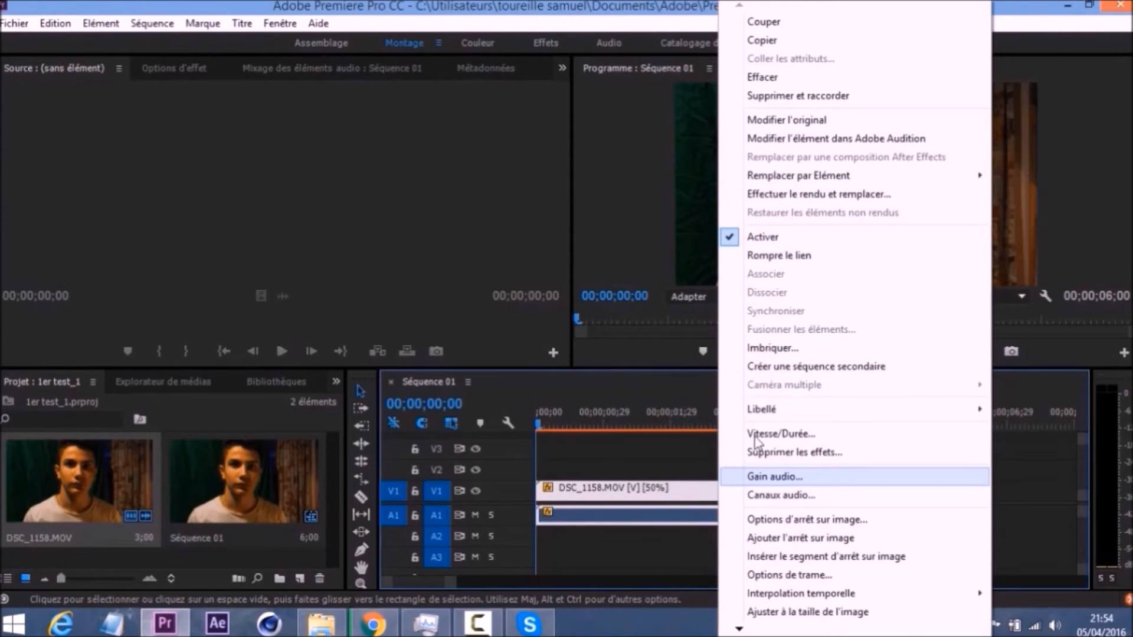
left_click(808, 435)
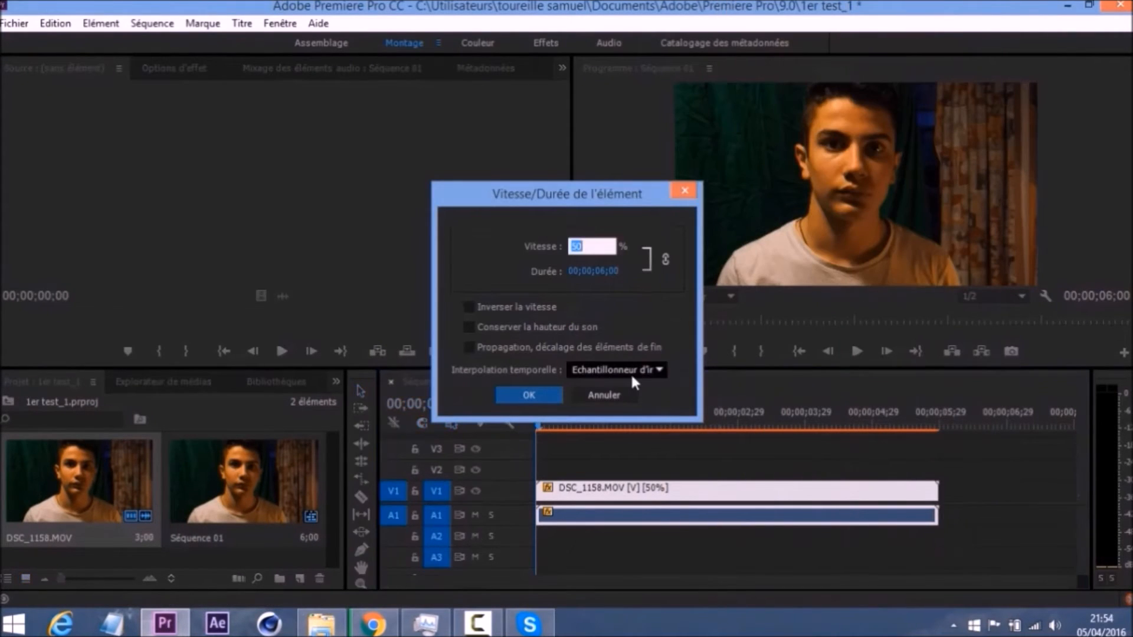
left_click(656, 372)
left_click(675, 429)
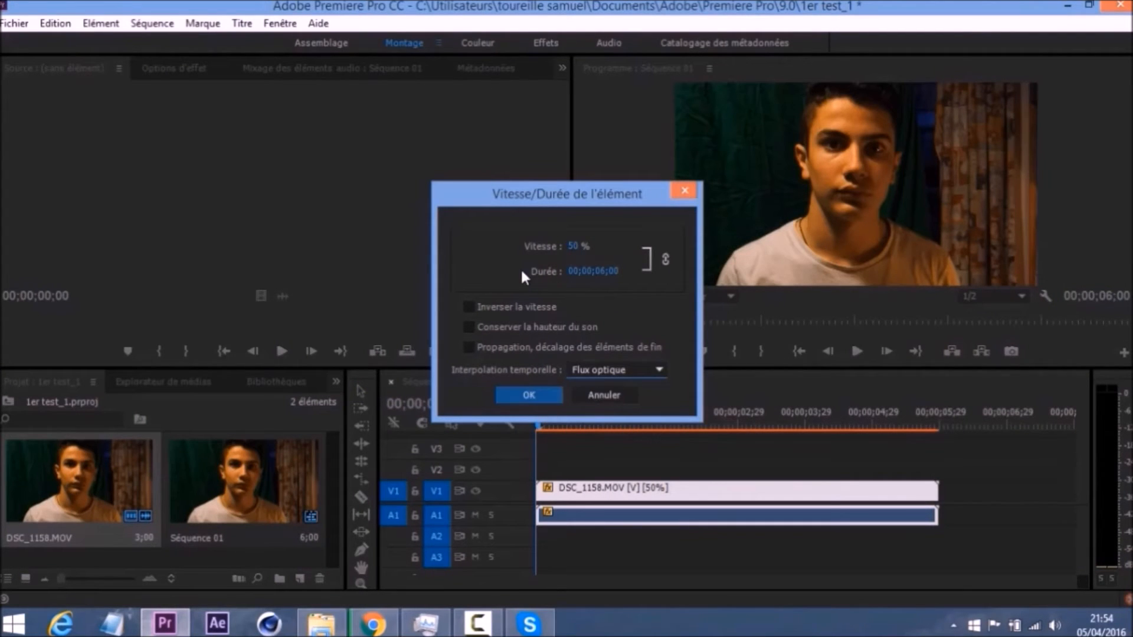
left_click(646, 368)
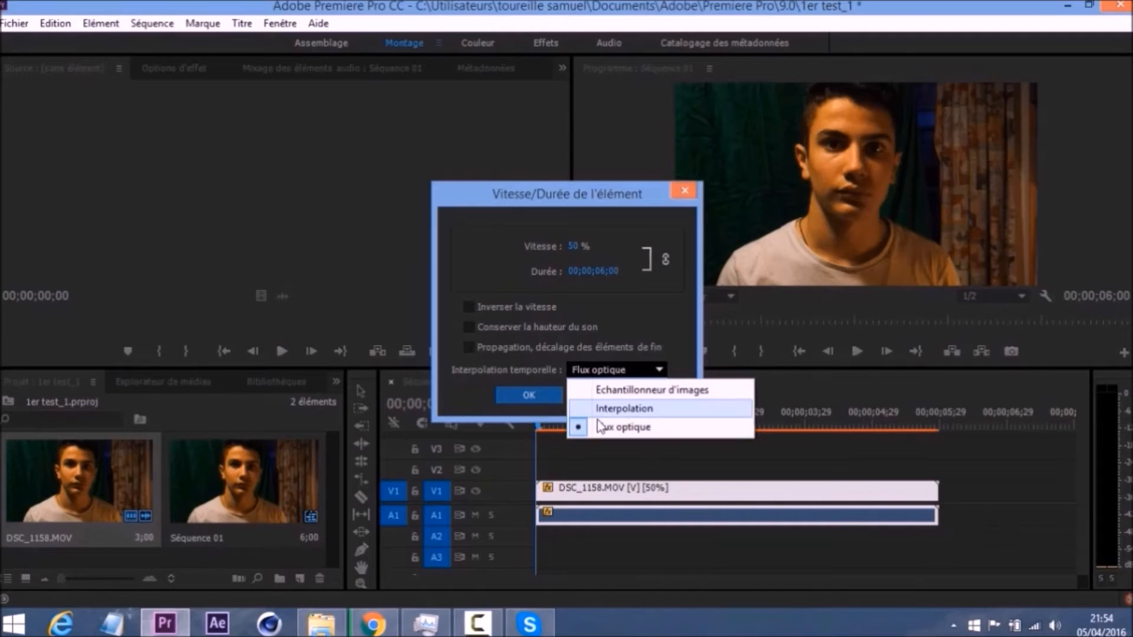
left_click(678, 322)
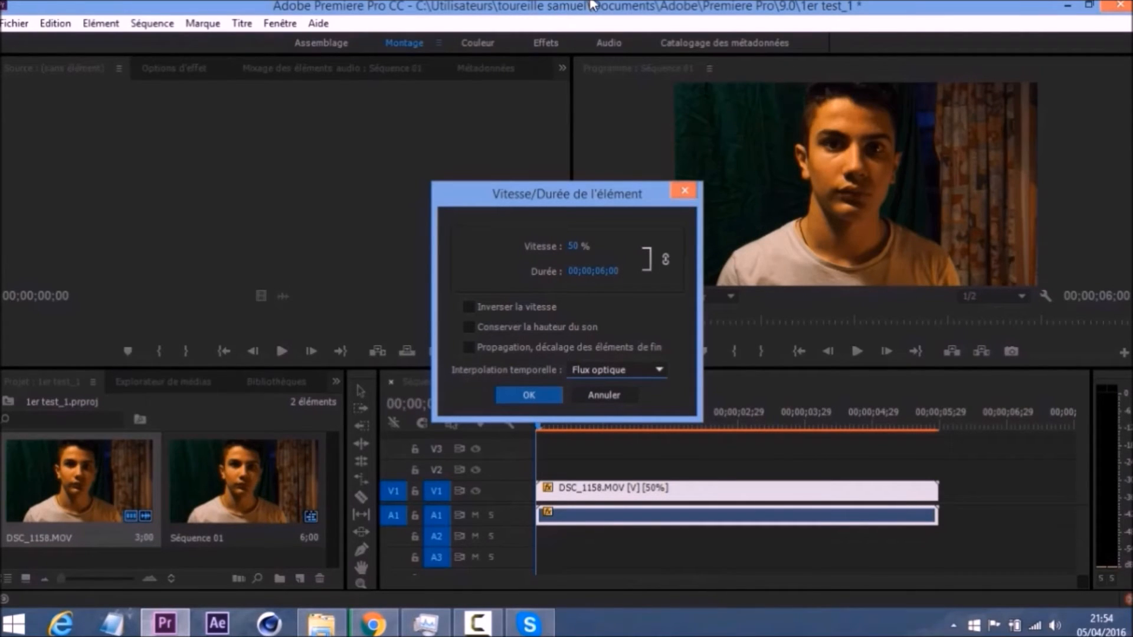
left_click(537, 394)
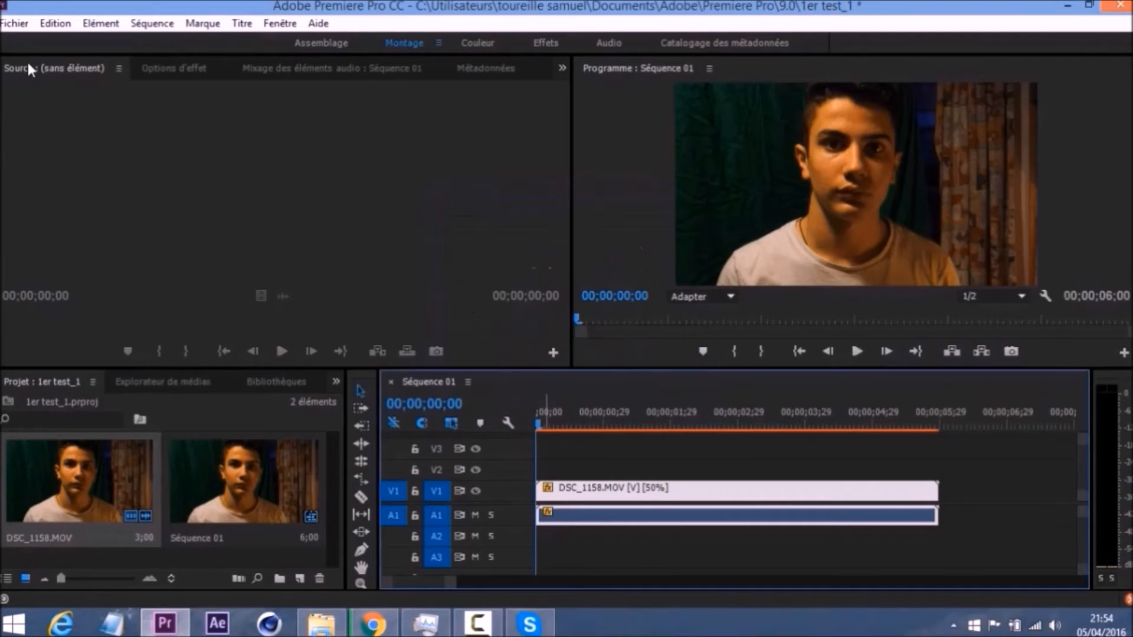
- Open the media export settings for Séquence 01
left_click(7, 24)
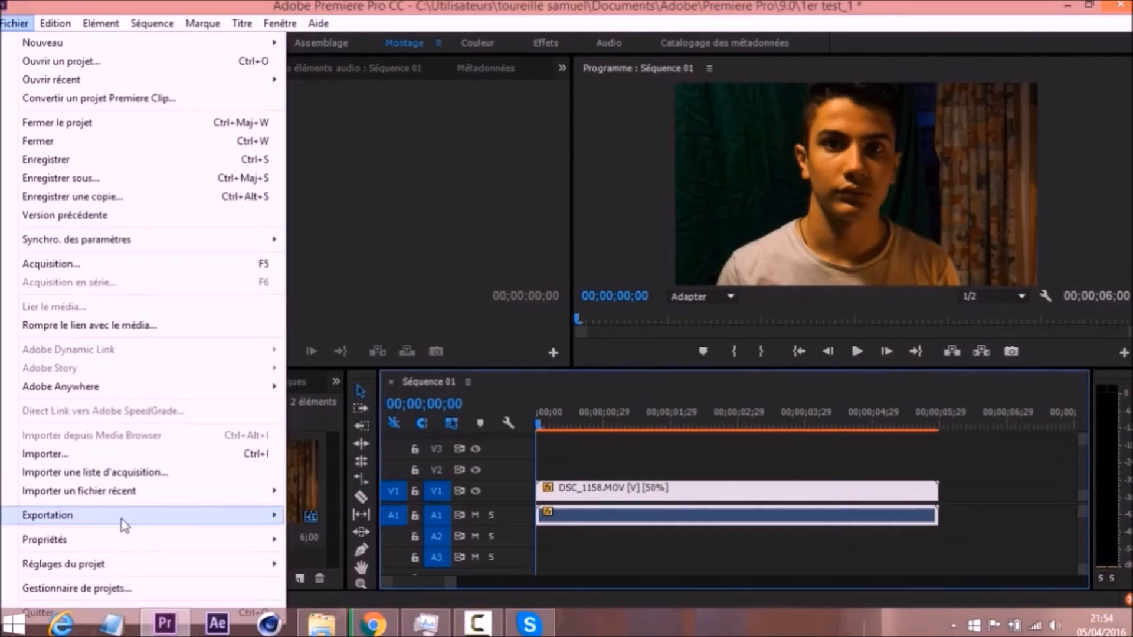
mouse_move(253, 518)
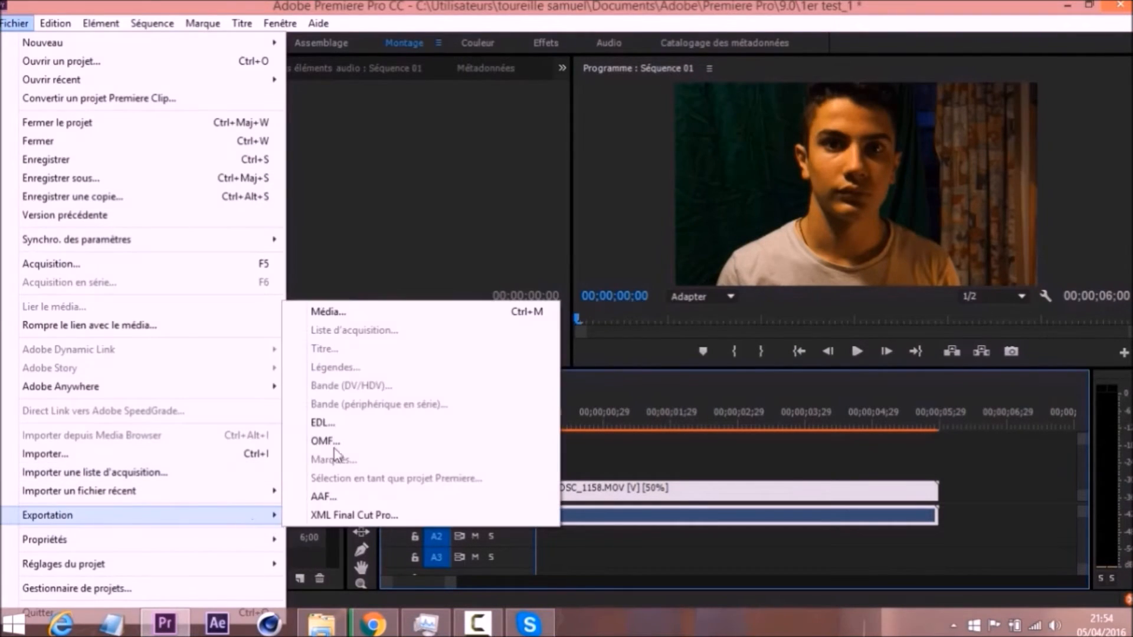
left_click(403, 316)
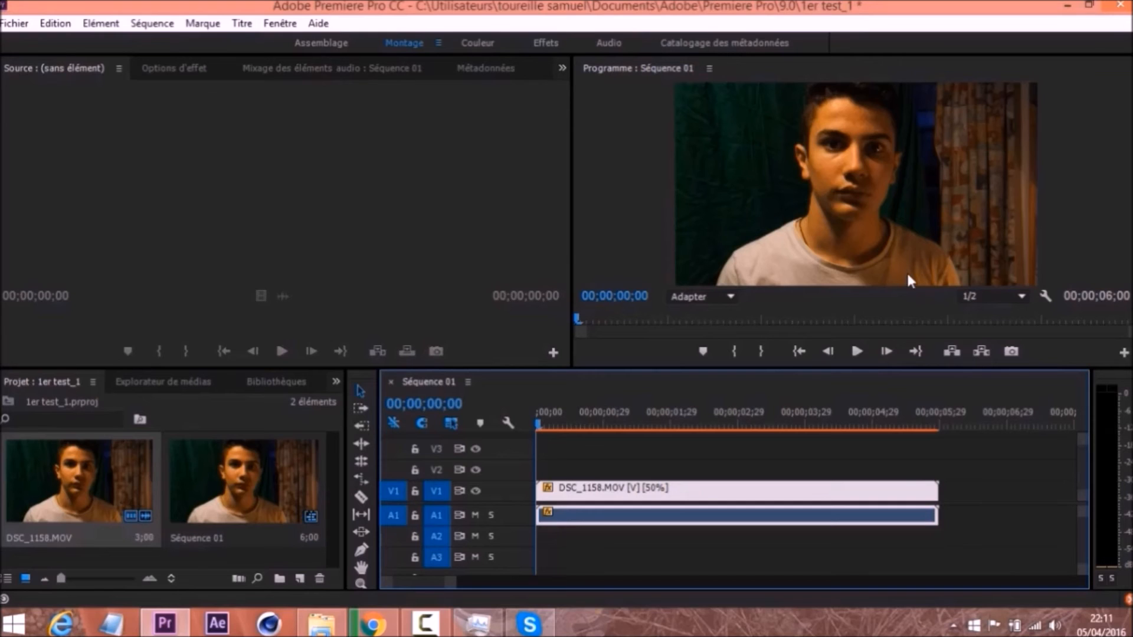
- Import the "vidéo 4k 30fps" file from the desktop into the project and restore the full-size program window
left_click(1090, 5)
left_click_drag(833, 16, 347, 17)
left_click_drag(701, 208, 71, 543)
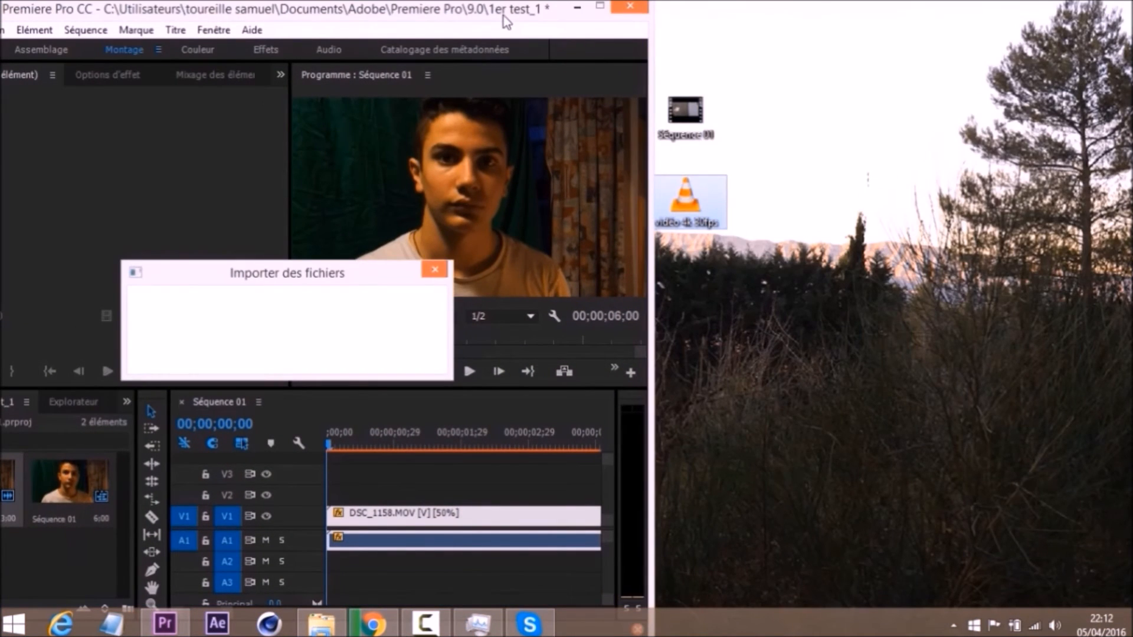
double_click(505, 17)
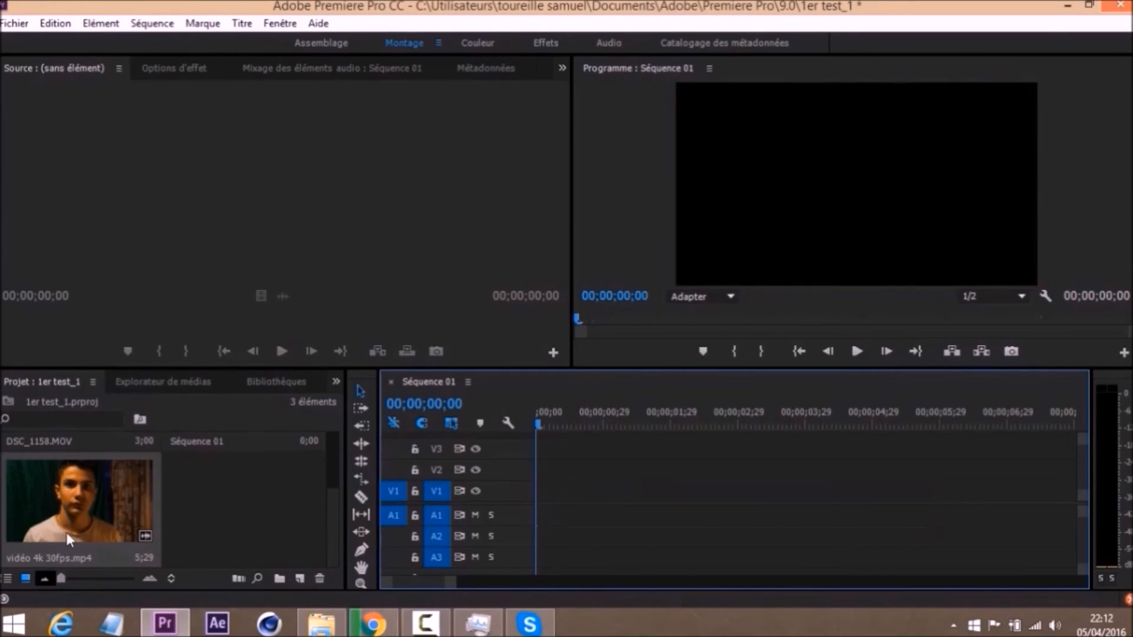
- Place vidéo 4k 30fps.mp4 at the start of track V1 and change the sequence settings to match it
left_click_drag(118, 511, 534, 503)
left_click_drag(694, 496, 694, 495)
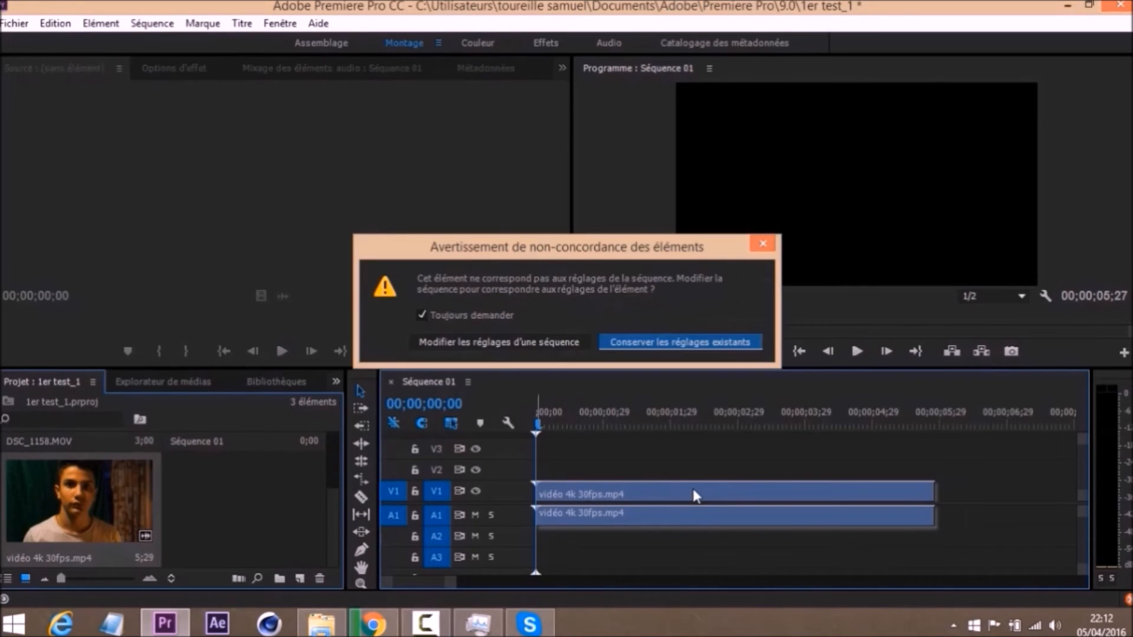
left_click(541, 344)
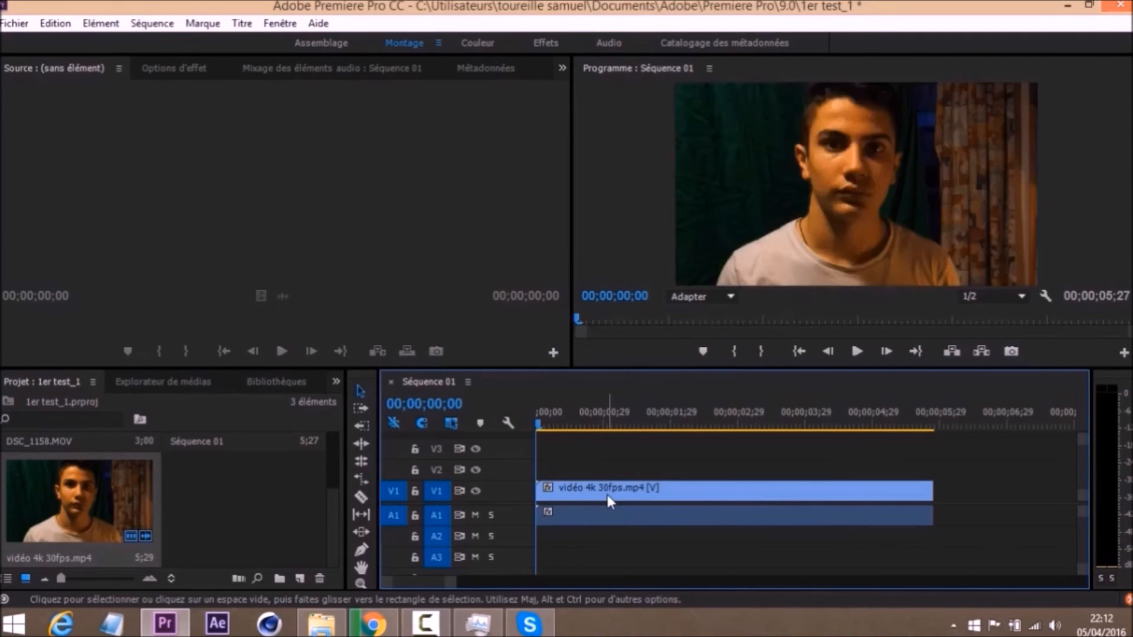
- Set the speed of the vidéo 4k 30fps.mp4 clip in the timeline to 200%
right_click(608, 496)
left_click(702, 434)
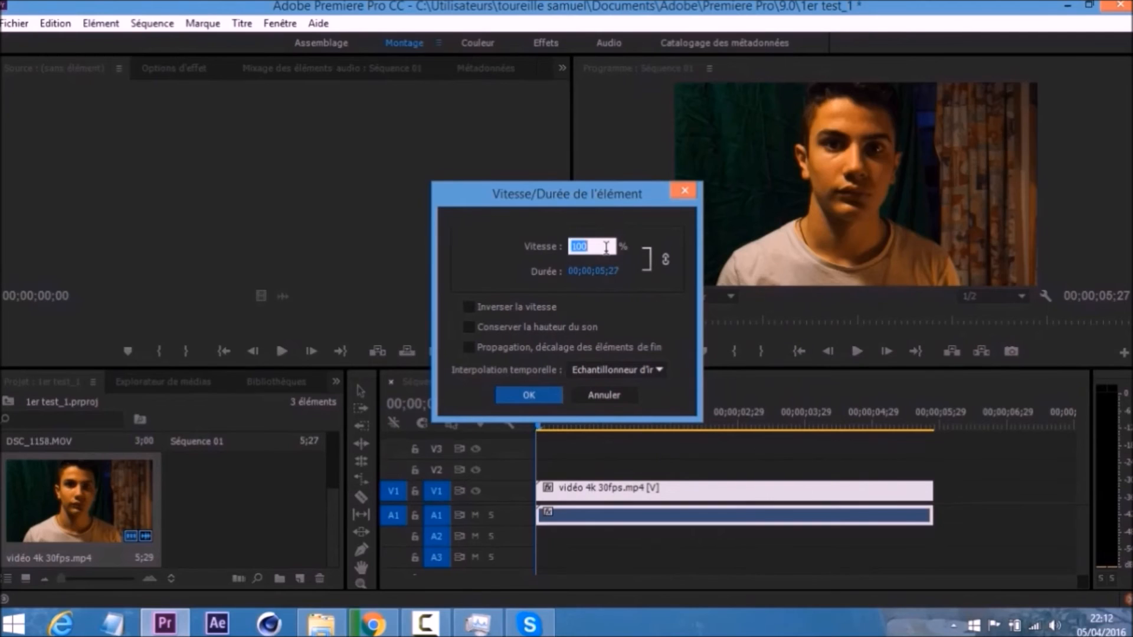
key("BackSpace")
type("200")
key("BackSpace")
key("BackSpace")
key("BackSpace")
type("100")
key("BackSpace")
key("BackSpace")
key("BackSpace")
type("200")
key("Return")
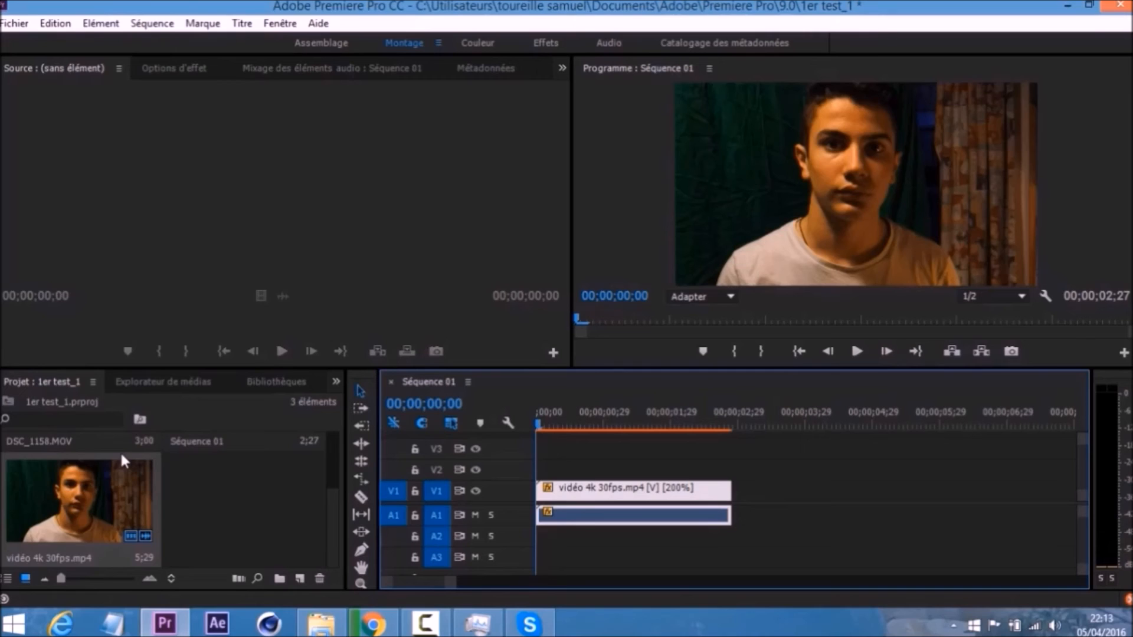
- Export the sped-up sequence as an H.264 video named Séquence 01.mp4
key("alt+f")
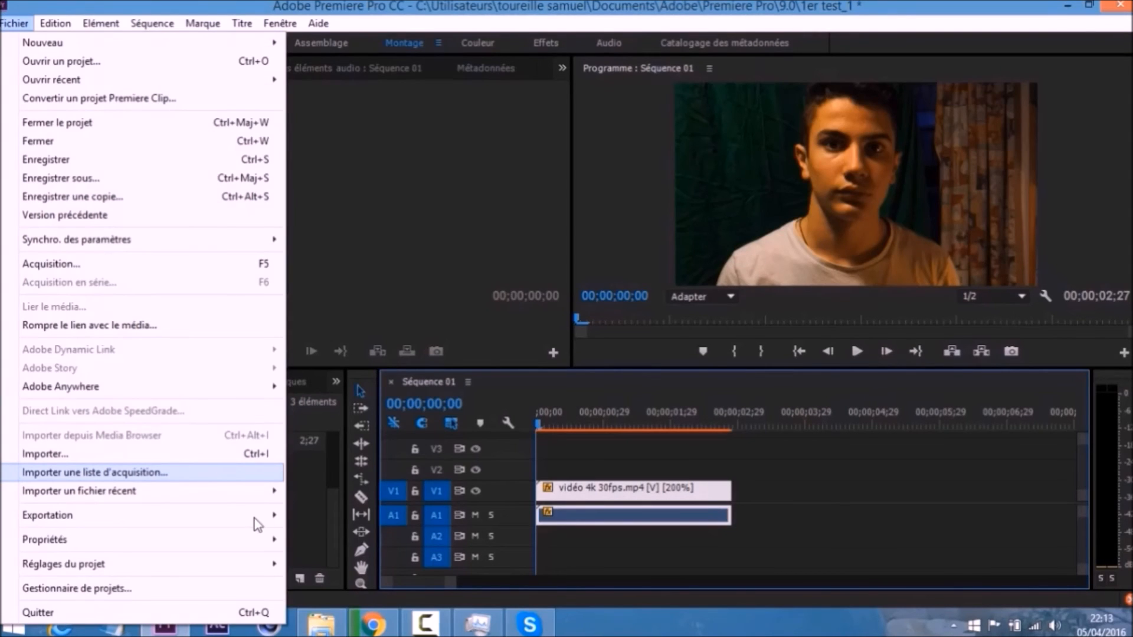
mouse_move(255, 517)
left_click(331, 311)
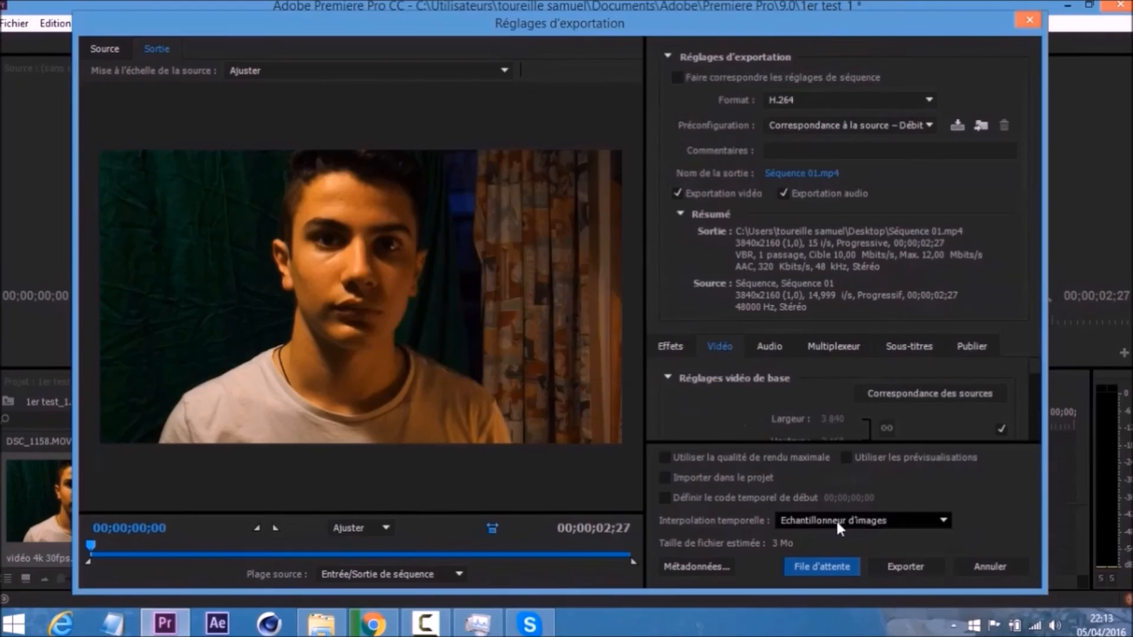
left_click(906, 566)
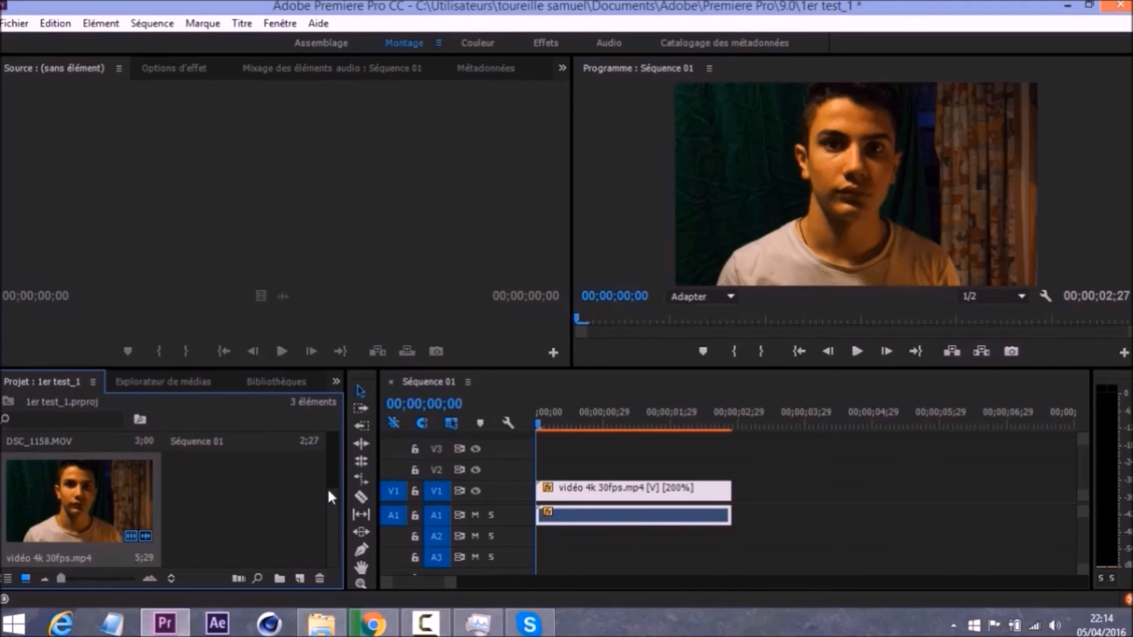
- Bring the DSC_1158.MOV and Séquence 01 items into view in the project
scroll(328, 445, "up", 3)
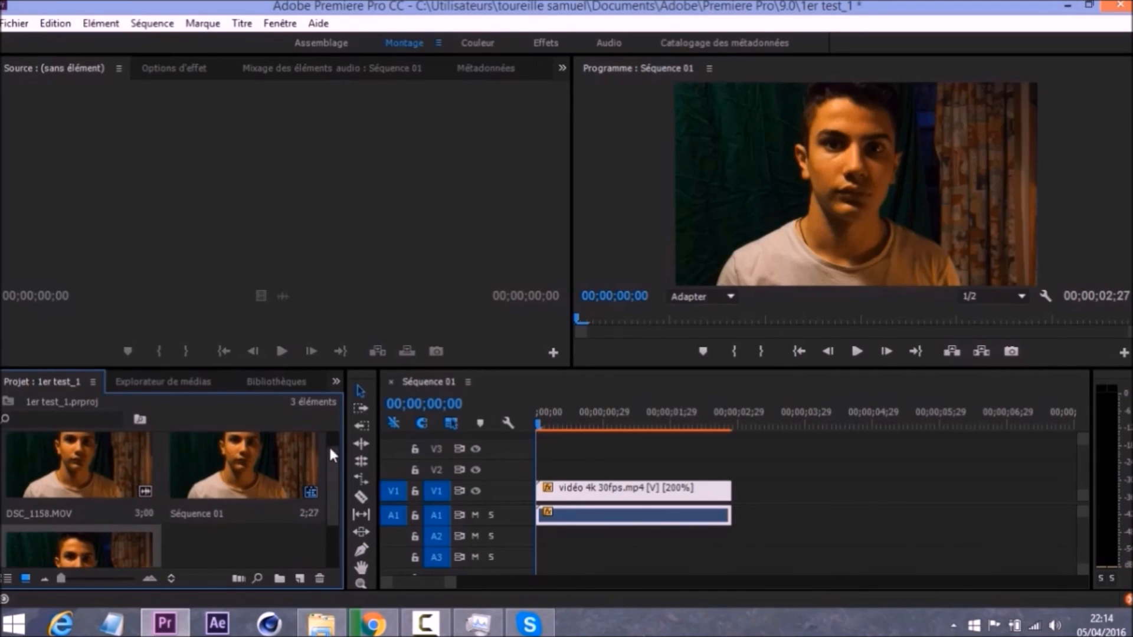